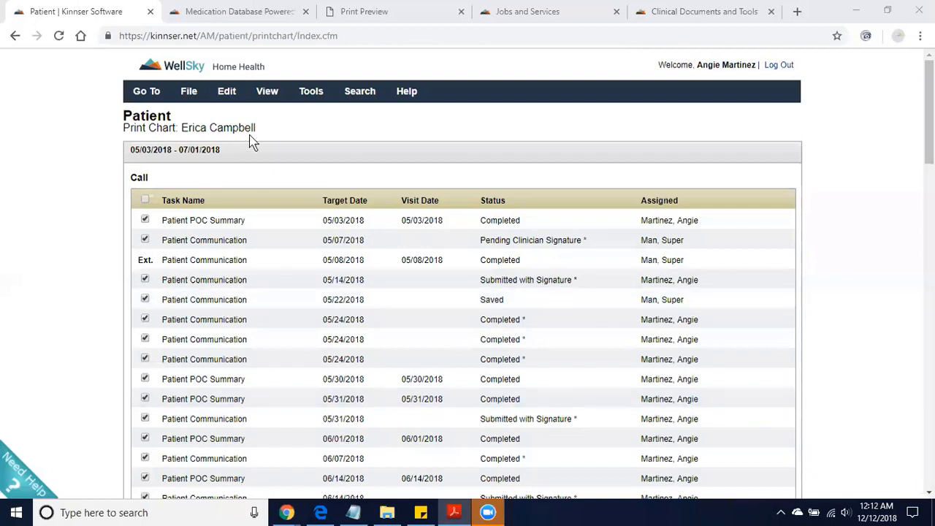
# Create a new patient communication from the open chart and load the Medical Necessity template.
pyautogui.click(189, 96)
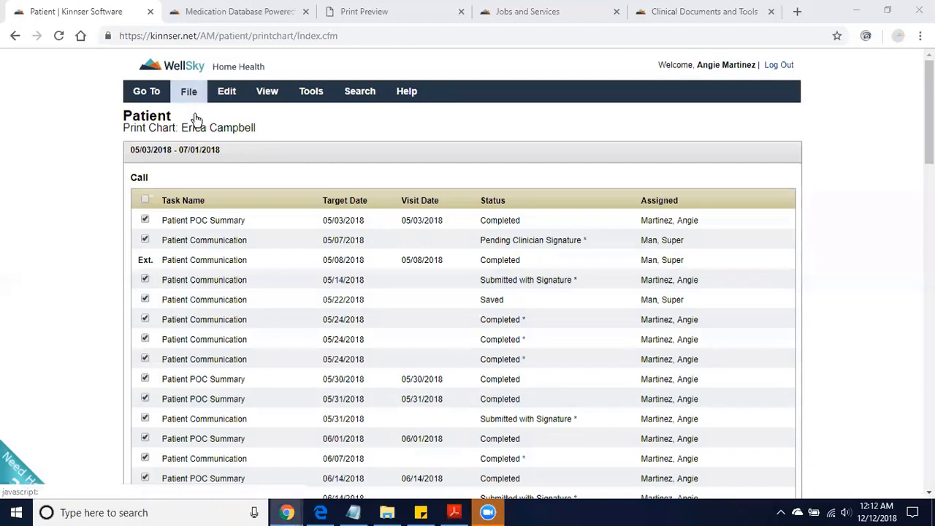
pyautogui.moveTo(192, 117)
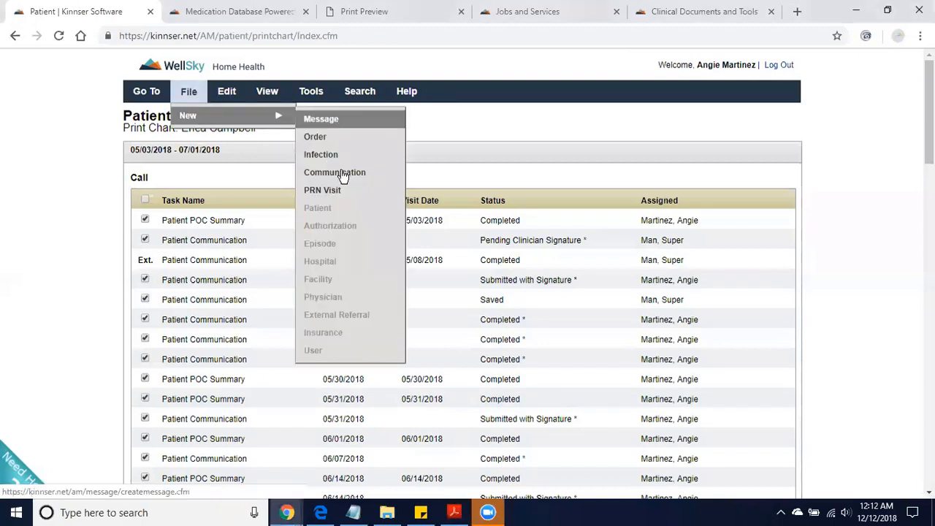
pyautogui.click(378, 175)
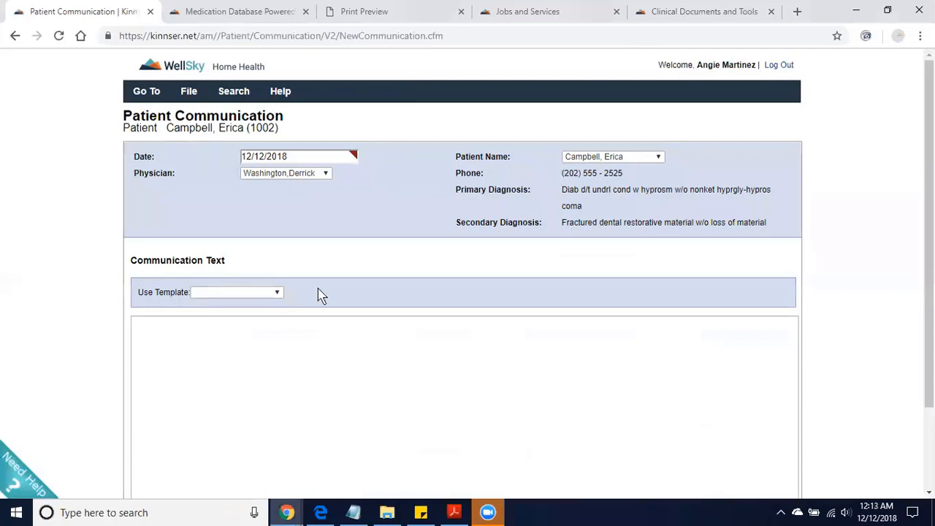
pyautogui.click(252, 293)
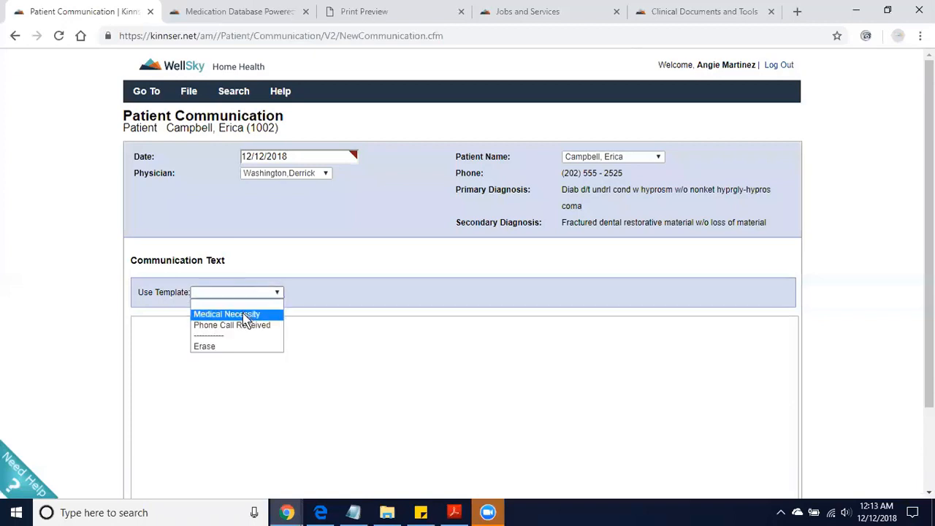
pyautogui.click(265, 315)
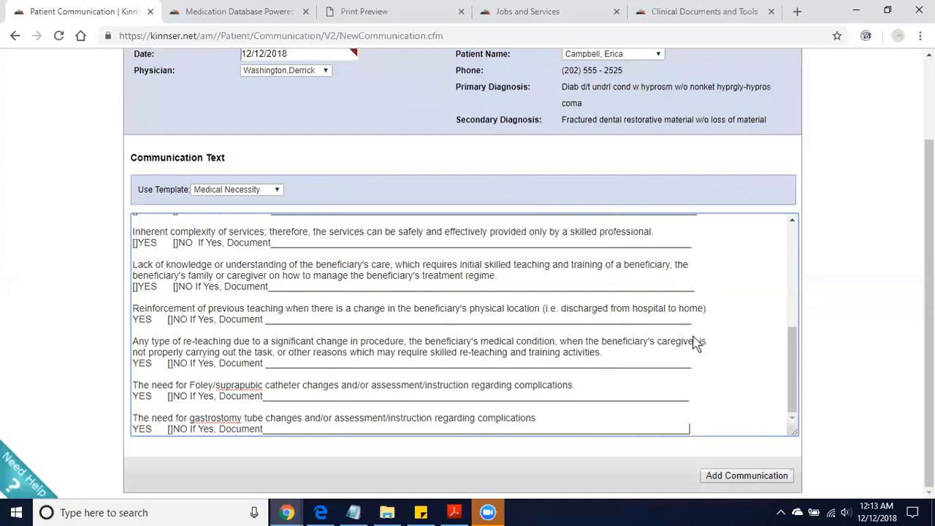
# Resize the communication text box and delete the template items from "Changes in caregiver status" through the end.
pyautogui.moveTo(796, 432); pyautogui.dragTo(753, 418)
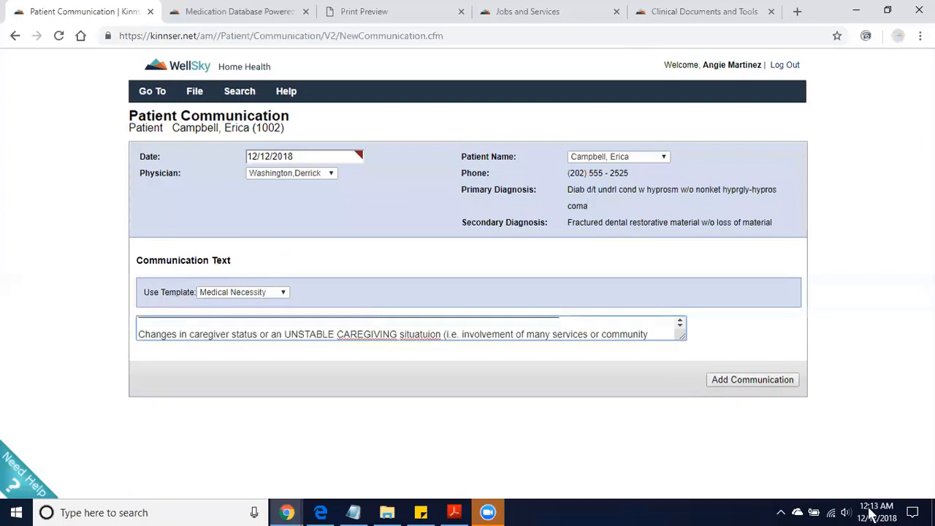
pyautogui.moveTo(869, 513); pyautogui.dragTo(785, 496)
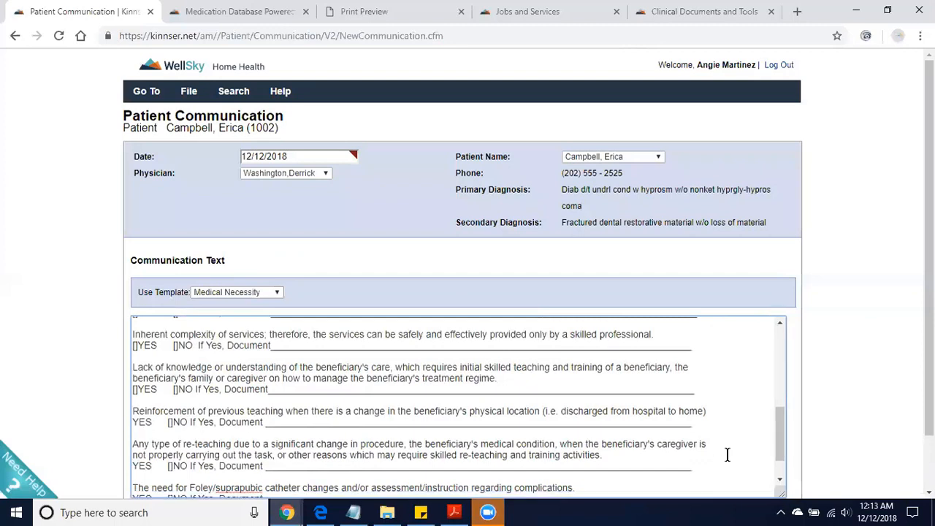
pyautogui.scroll(-1, 687, 448)
pyautogui.scroll(-1, 697, 458)
pyautogui.moveTo(695, 426); pyautogui.dragTo(630, 427)
pyautogui.moveTo(316, 352); pyautogui.dragTo(116, 343)
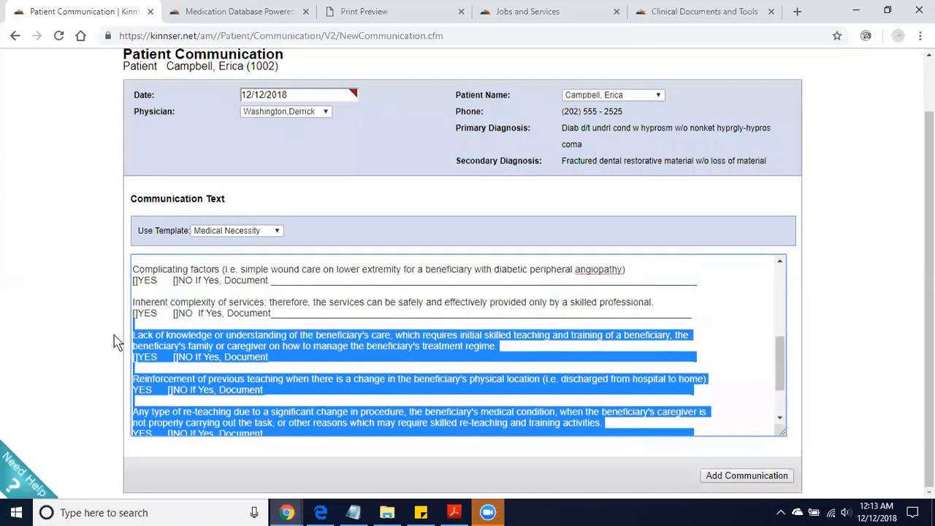
pyautogui.press('Delete')
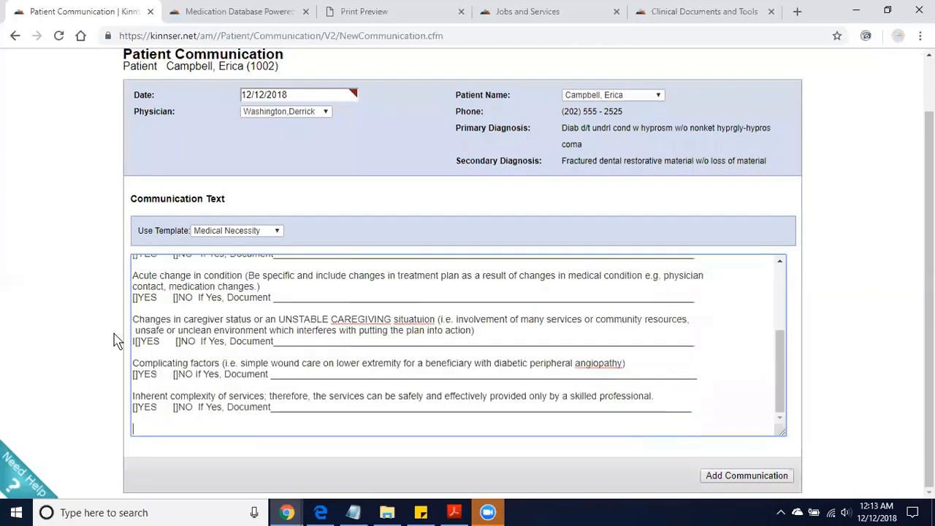
pyautogui.moveTo(660, 411); pyautogui.dragTo(139, 310)
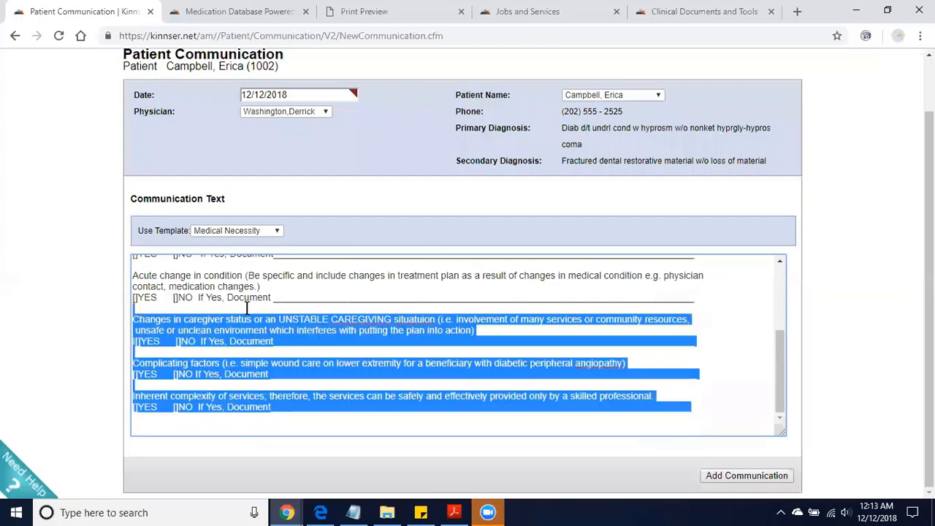
pyautogui.press('Delete')
# Mark NO with an x for the new diagnosis and new medications items, and add the communication.
pyautogui.scroll(1, 426, 353)
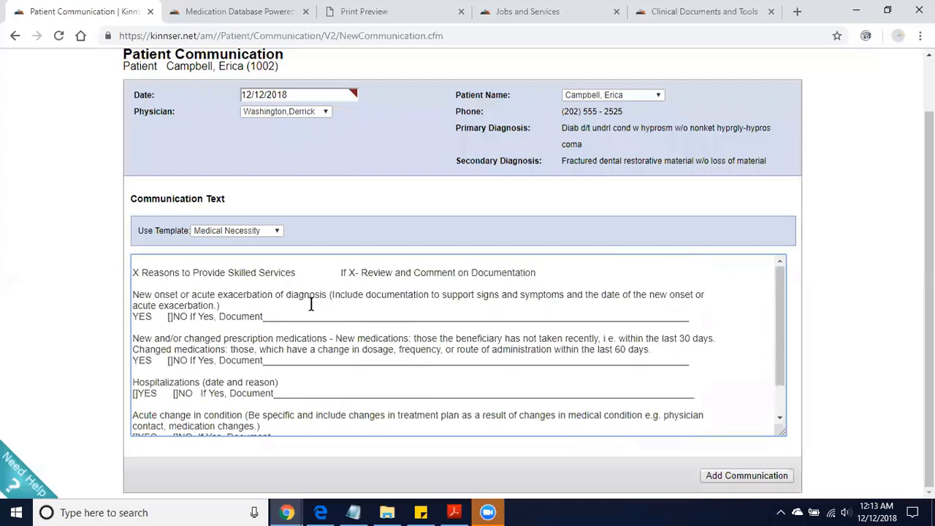
pyautogui.click(170, 320)
pyautogui.write('x')
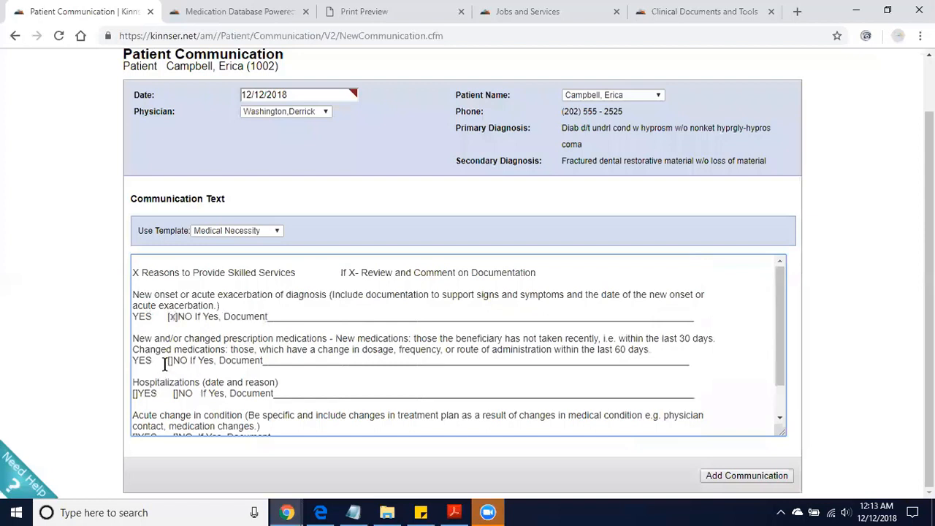
pyautogui.write('x')
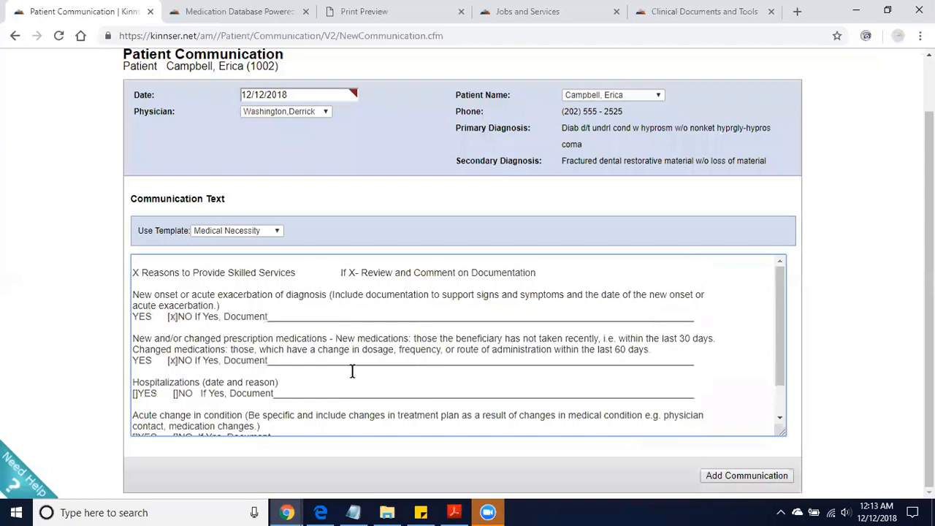
pyautogui.scroll(-1, 356, 373)
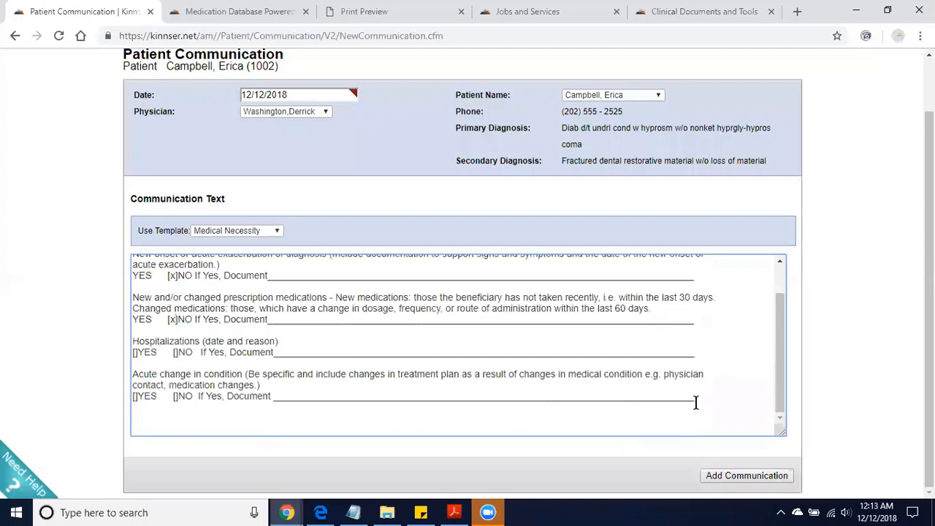
pyautogui.click(747, 475)
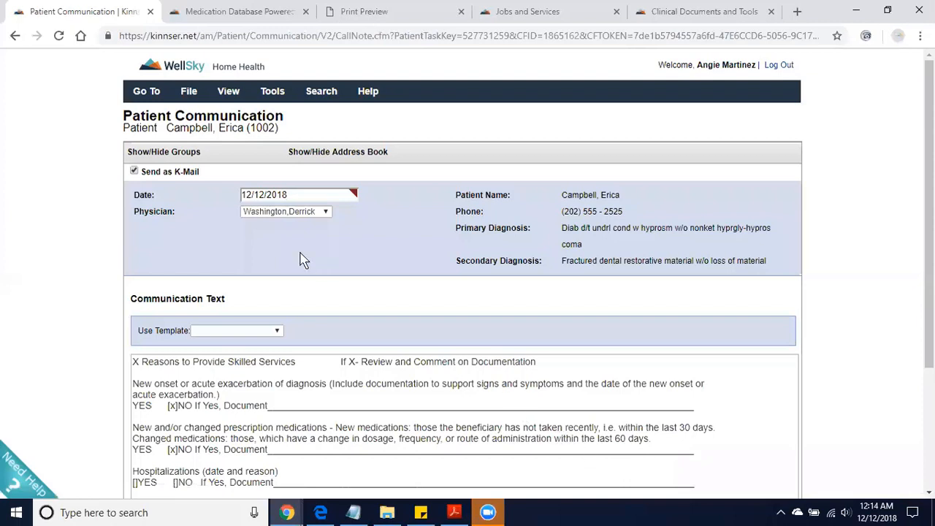
# Select the All Nurses and QA Managers groups as K-Mail recipients and review the recipients in the address book.
pyautogui.click(168, 153)
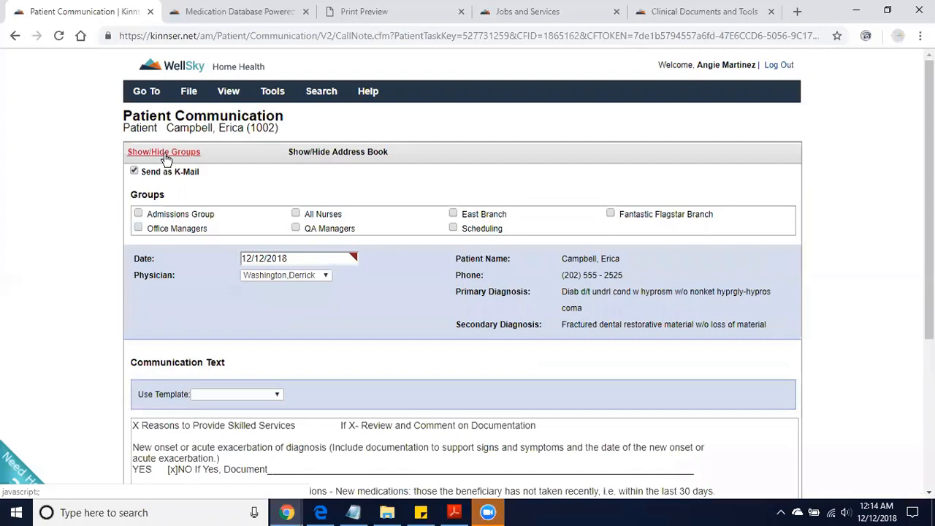
pyautogui.click(297, 228)
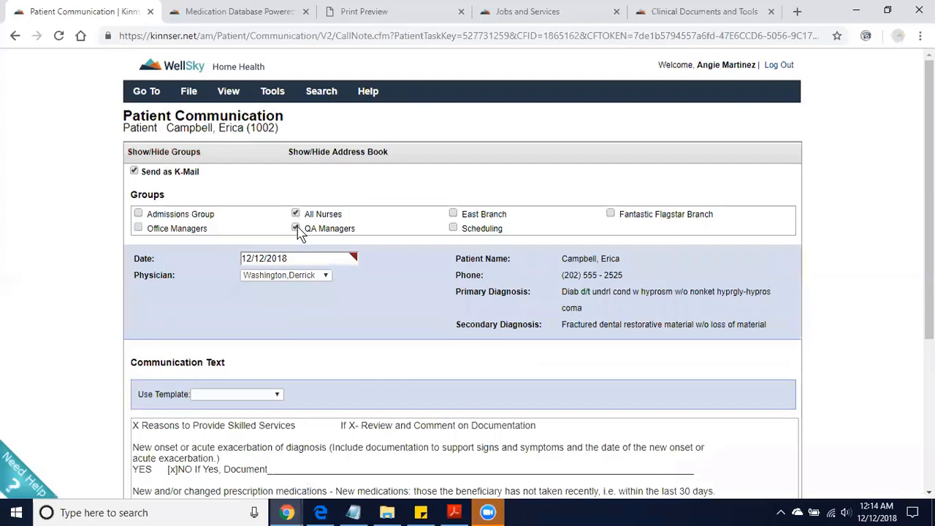
pyautogui.moveTo(327, 234)
pyautogui.click(171, 155)
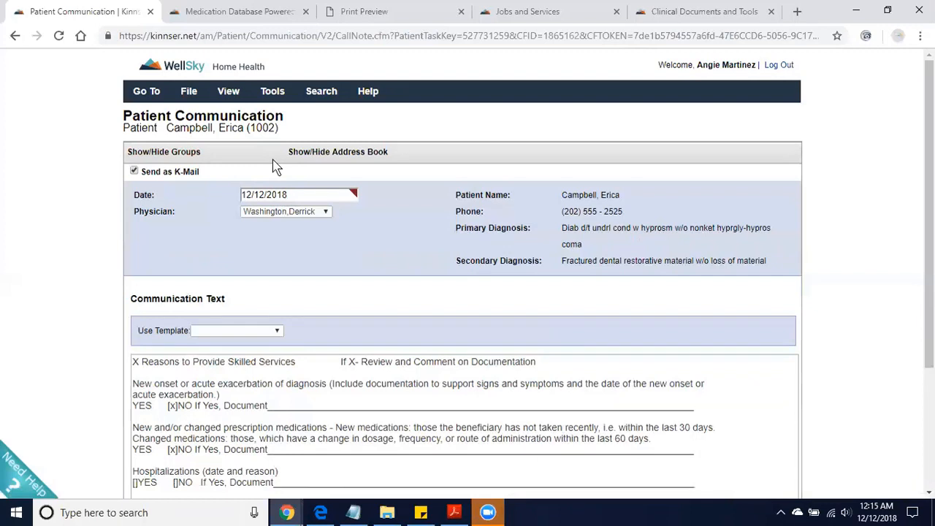
pyautogui.click(314, 155)
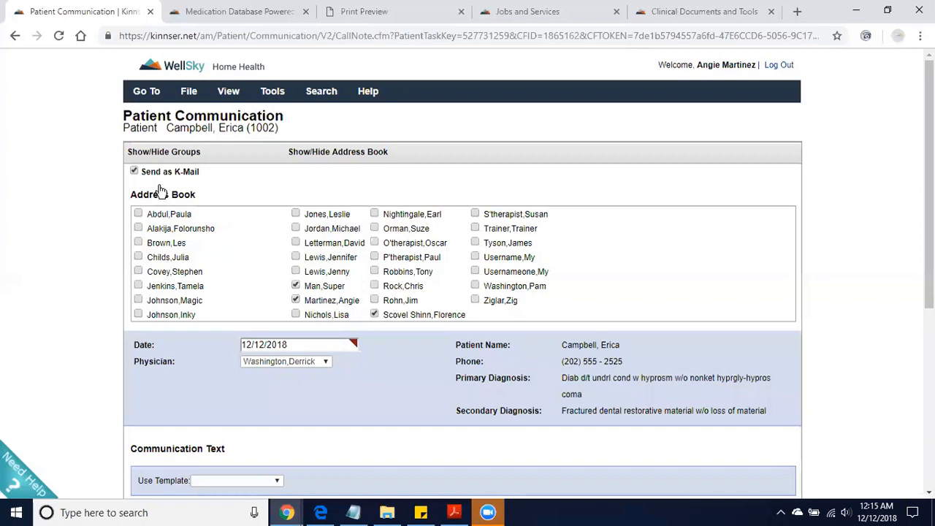
pyautogui.click(336, 152)
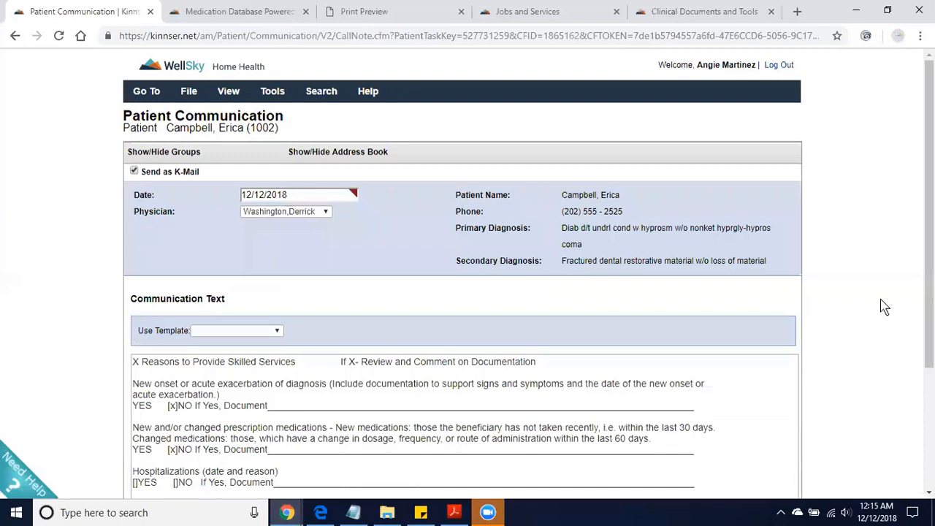
# Enter the electronic signature password for the patient communication.
pyautogui.scroll(-2, 865, 325)
pyautogui.scroll(-1, 864, 326)
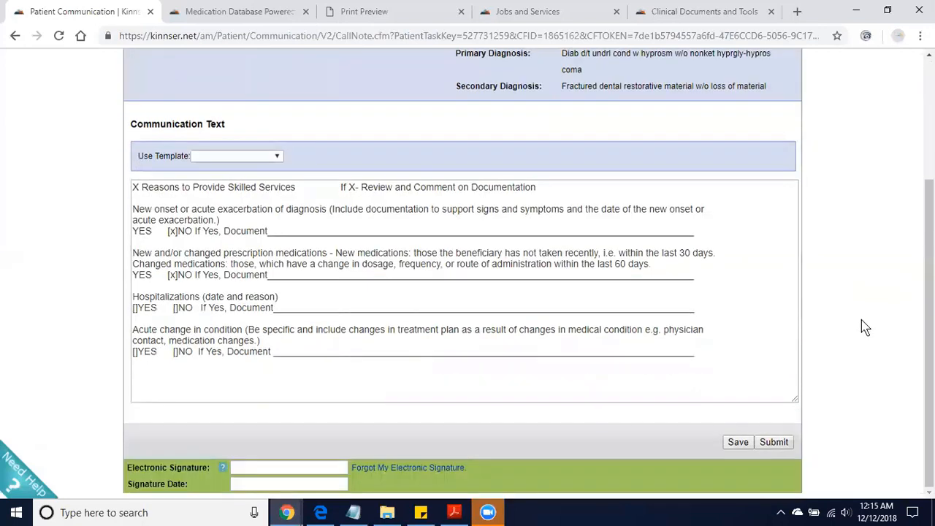
pyautogui.click(272, 468)
pyautogui.write('••••••')
# Set the signature date to 12/12/2018 and submit the signed communication.
pyautogui.click(259, 484)
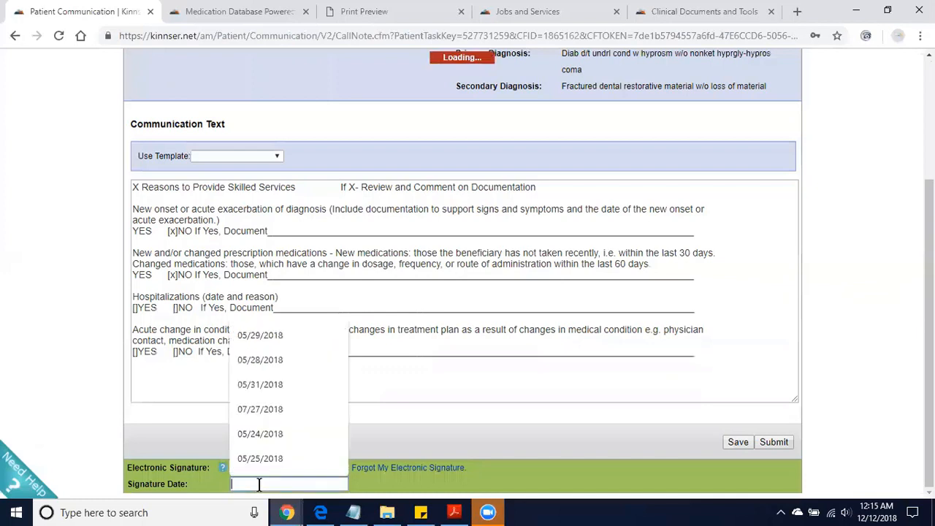
pyautogui.write('12/11/')
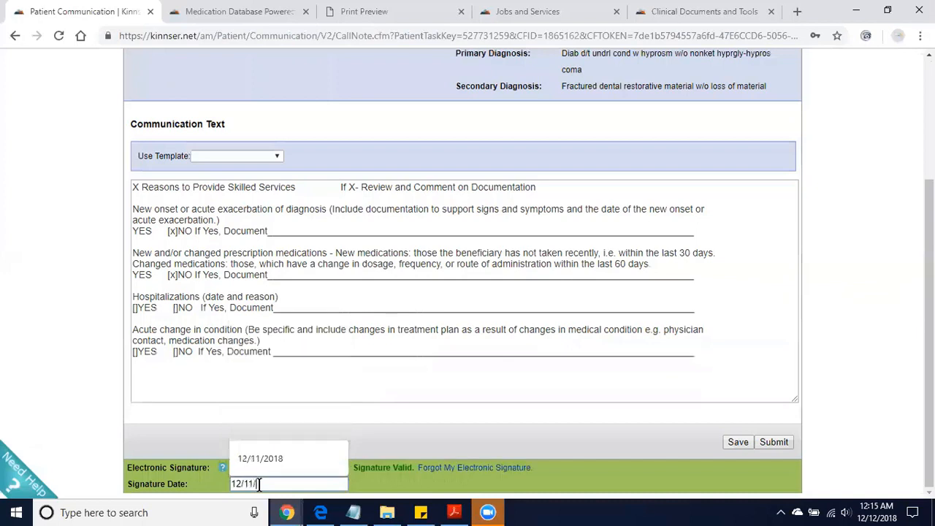
pyautogui.write('2018')
pyautogui.press('BackSpace')
pyautogui.press('BackSpace')
pyautogui.press('BackSpace')
pyautogui.press('BackSpace')
pyautogui.press('BackSpace')
pyautogui.press('BackSpace')
pyautogui.write('2/2018')
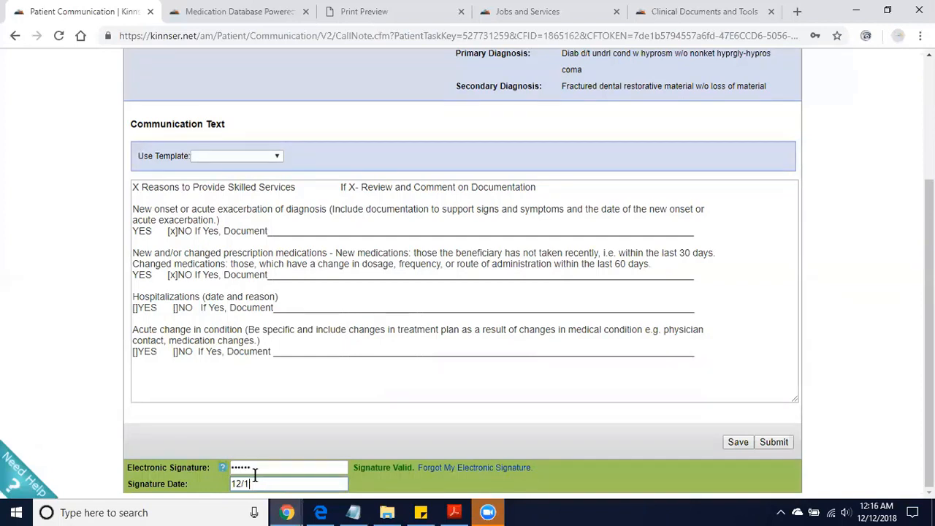
pyautogui.click(774, 442)
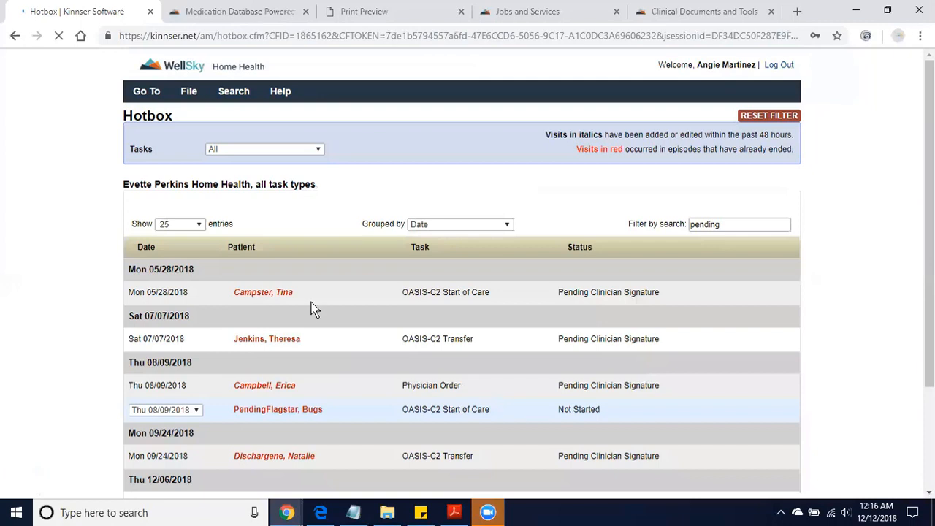
# Open the same patient's current episode from My Patients and show its communication log.
pyautogui.click(146, 94)
pyautogui.click(155, 152)
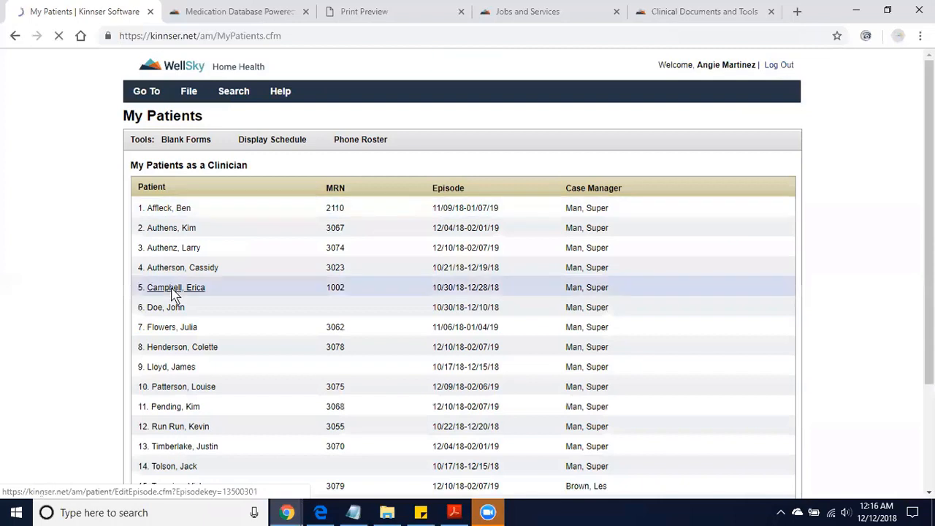
pyautogui.click(173, 291)
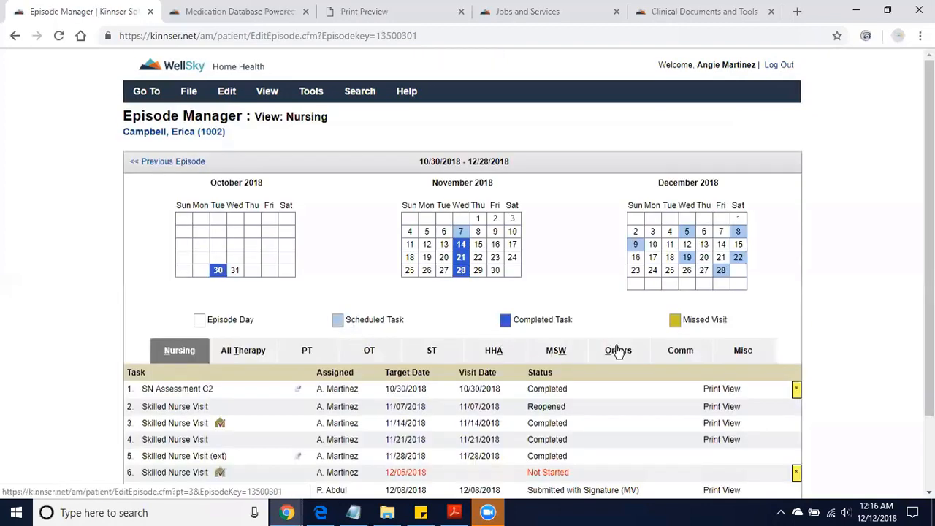
pyautogui.click(654, 356)
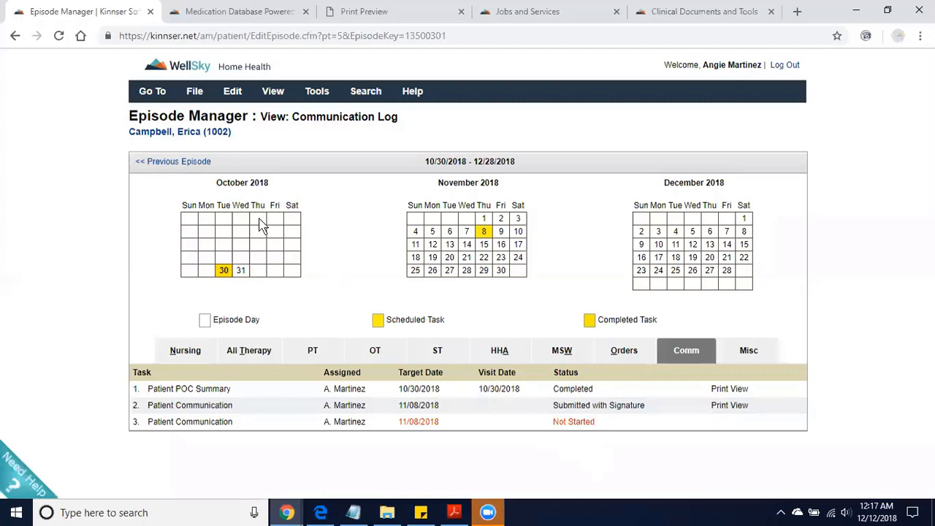
# Go back to the 05/03/2018 - 07/01/2018 episode and look through its communication log for the submitted 12/12/2018 communication.
pyautogui.click(165, 167)
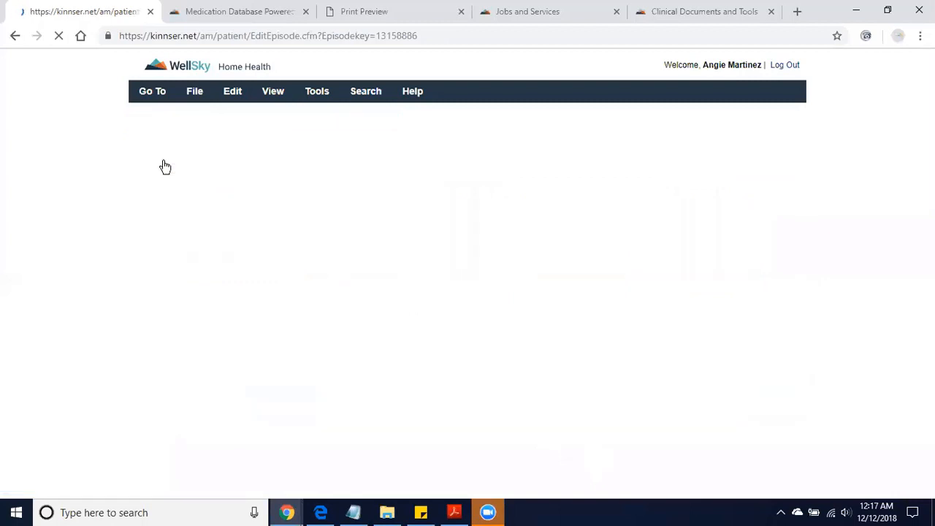
pyautogui.click(165, 168)
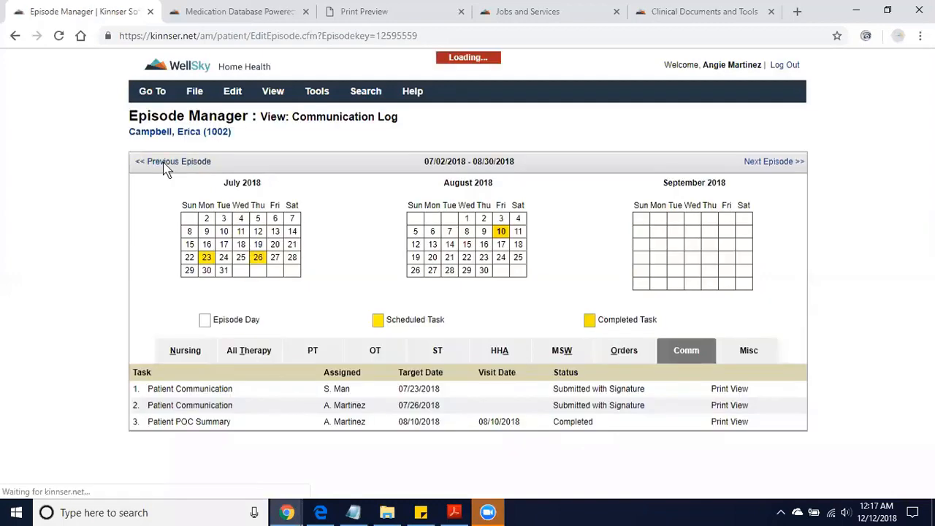
pyautogui.click(165, 167)
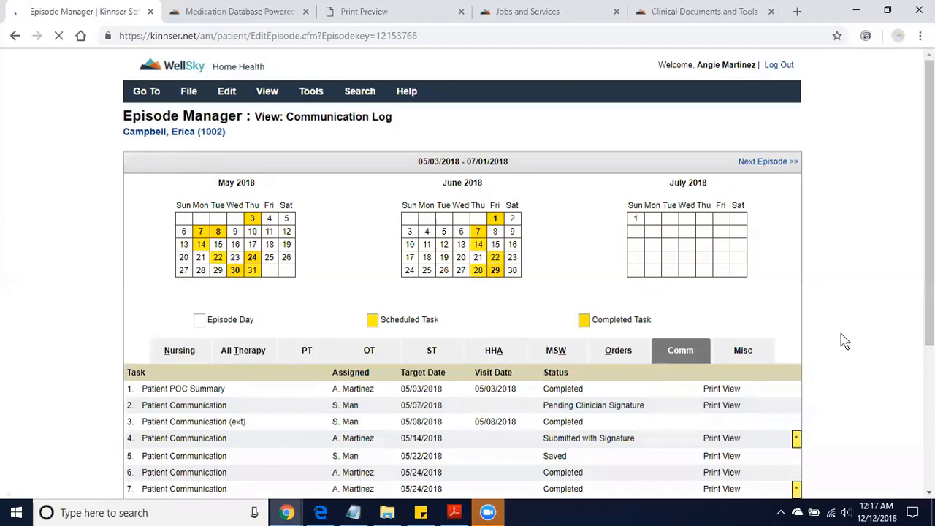
pyautogui.scroll(-1, 847, 340)
pyautogui.scroll(-3, 853, 341)
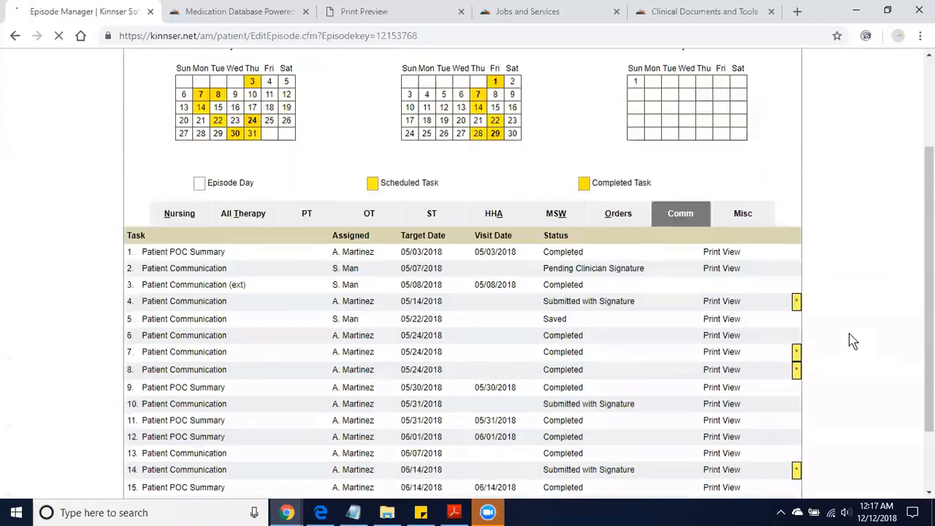
pyautogui.scroll(-1, 853, 341)
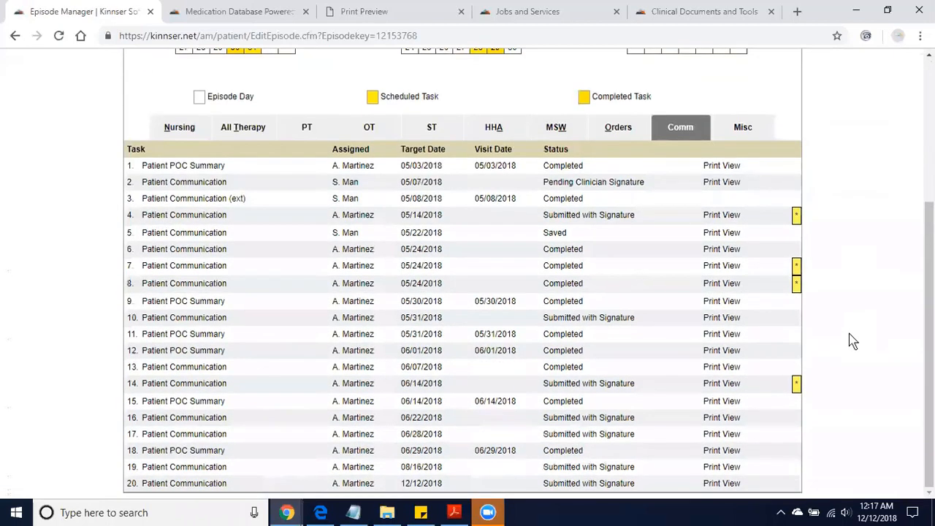